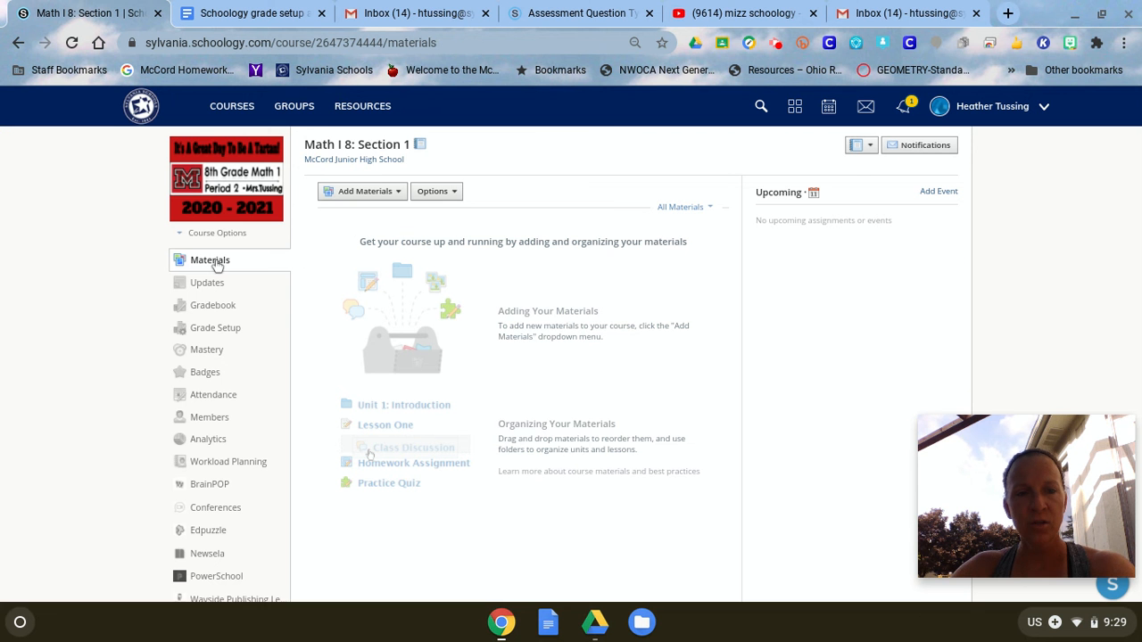
- View the Updates page of the Math I 8 course, and return to its materials
left_click(216, 264)
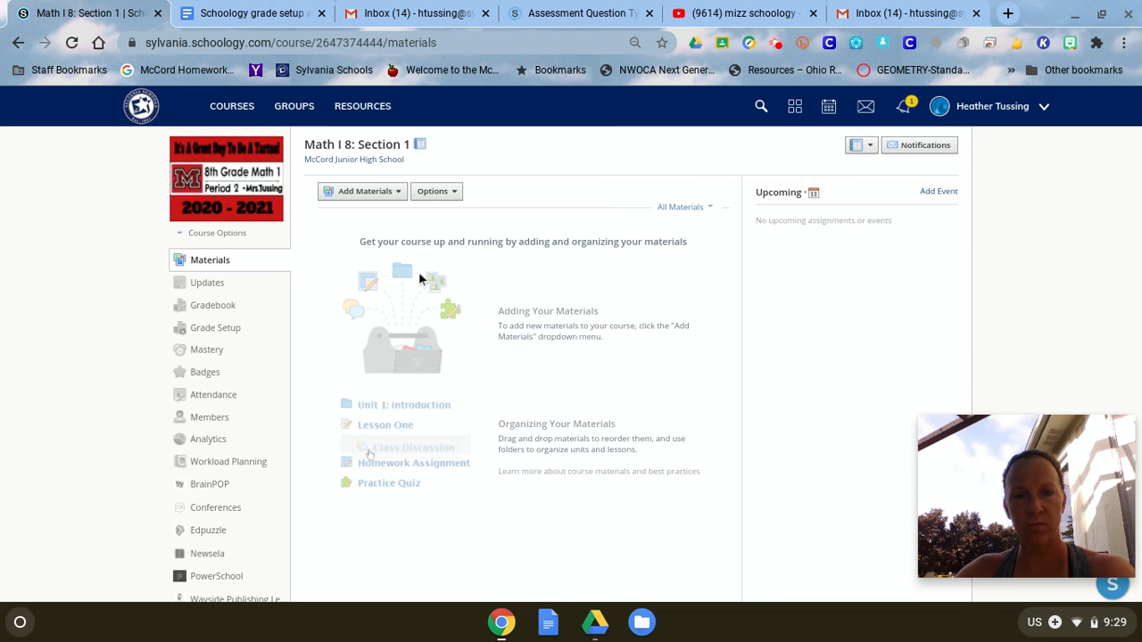
left_click(211, 287)
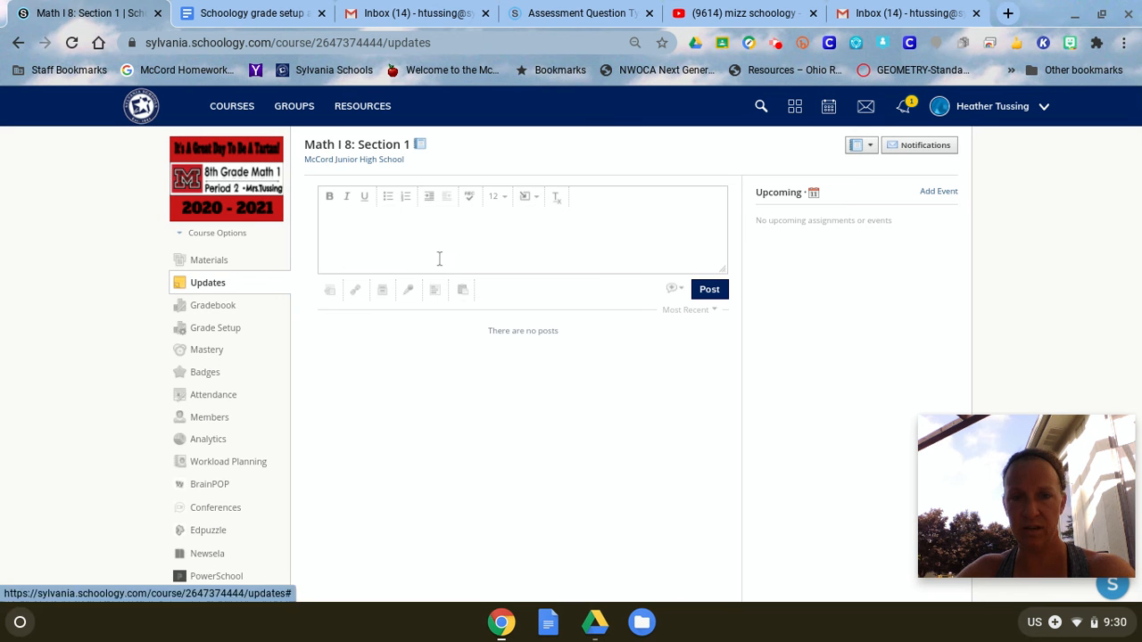
left_click(218, 262)
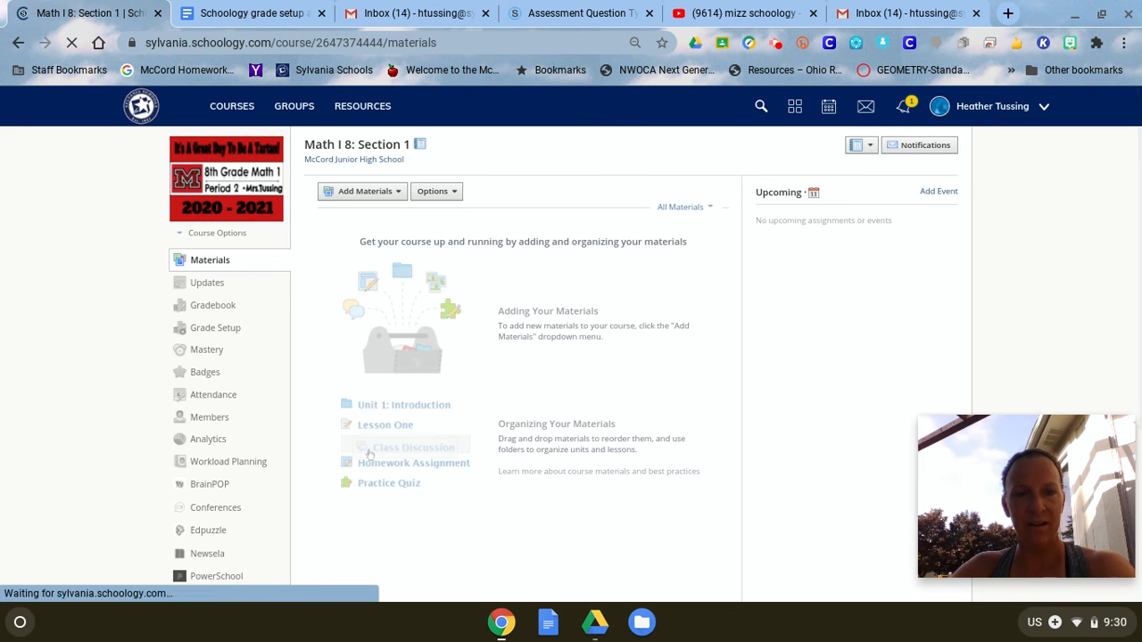
- Create a published materials folder titled "Unit 1" in the default blue color
left_click(398, 192)
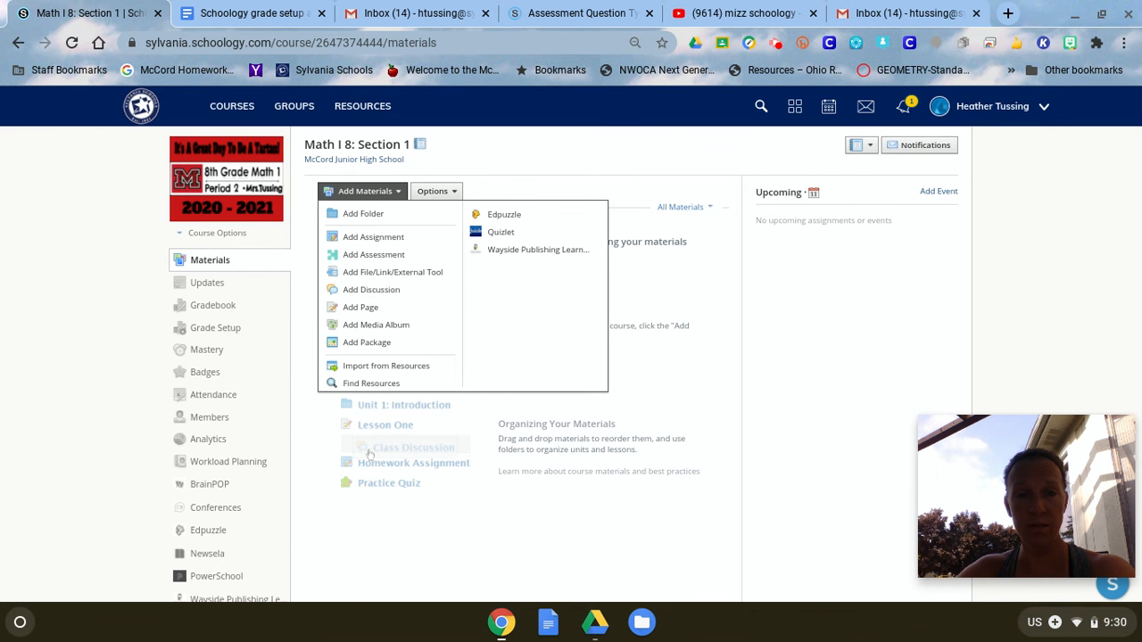
left_click(372, 215)
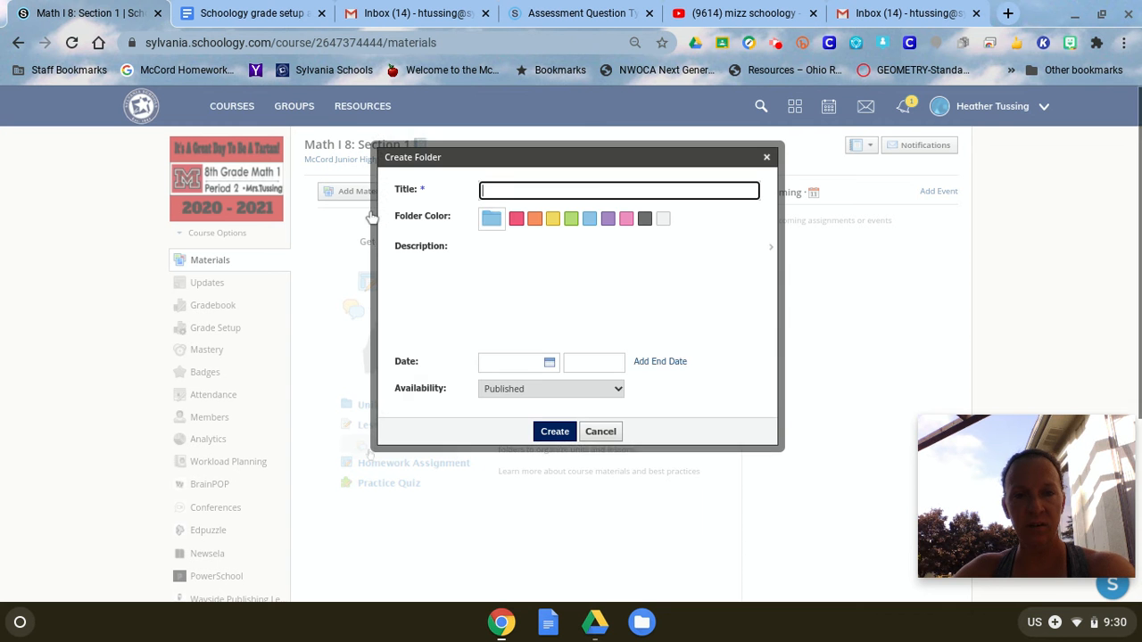
type("Unit 1")
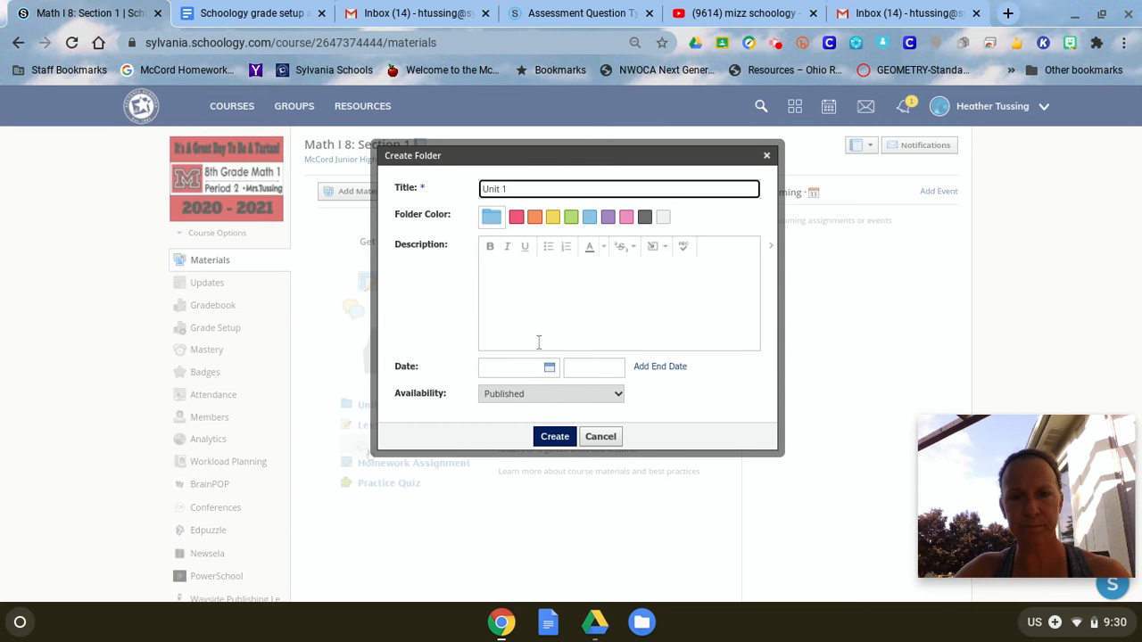
left_click(527, 290)
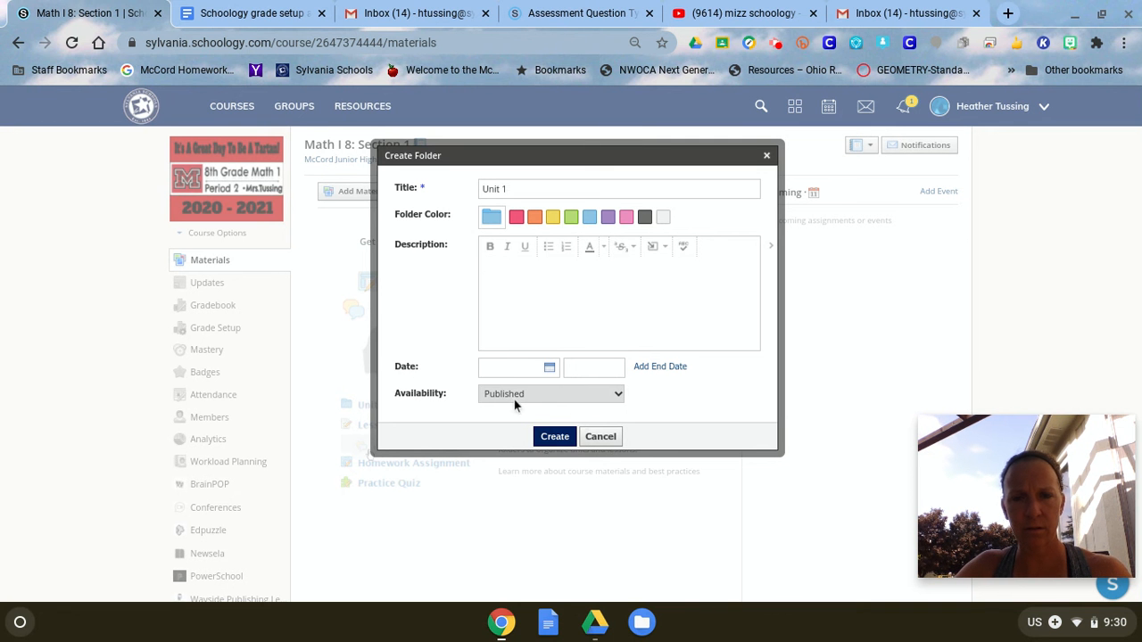
left_click(553, 436)
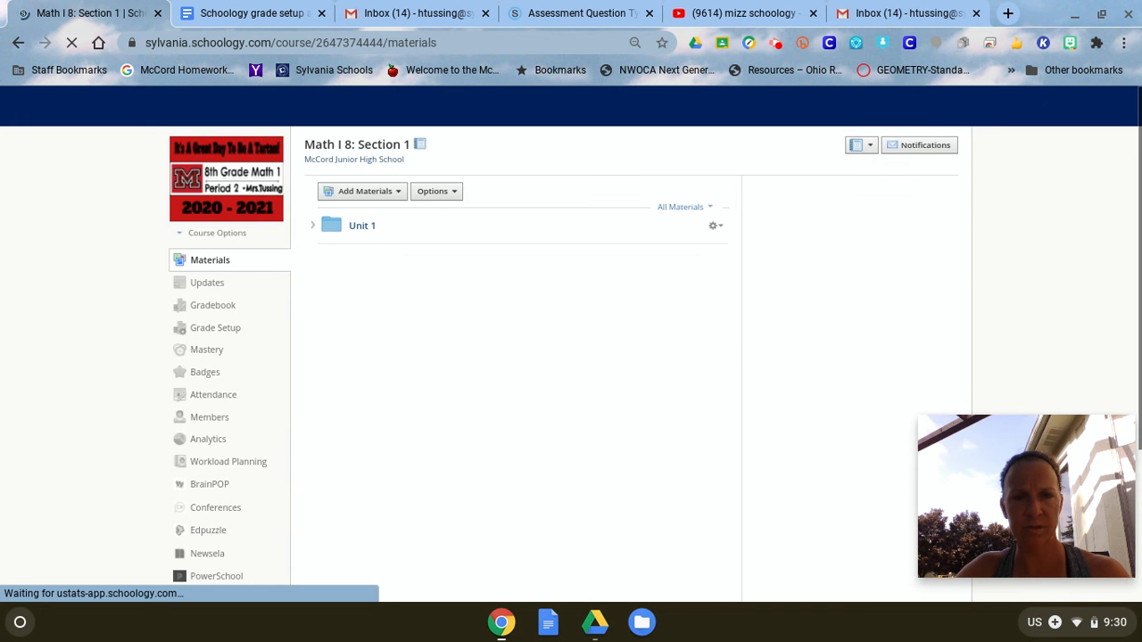
- Create a second materials folder titled "Unit 2" with the red folder color
left_click(389, 196)
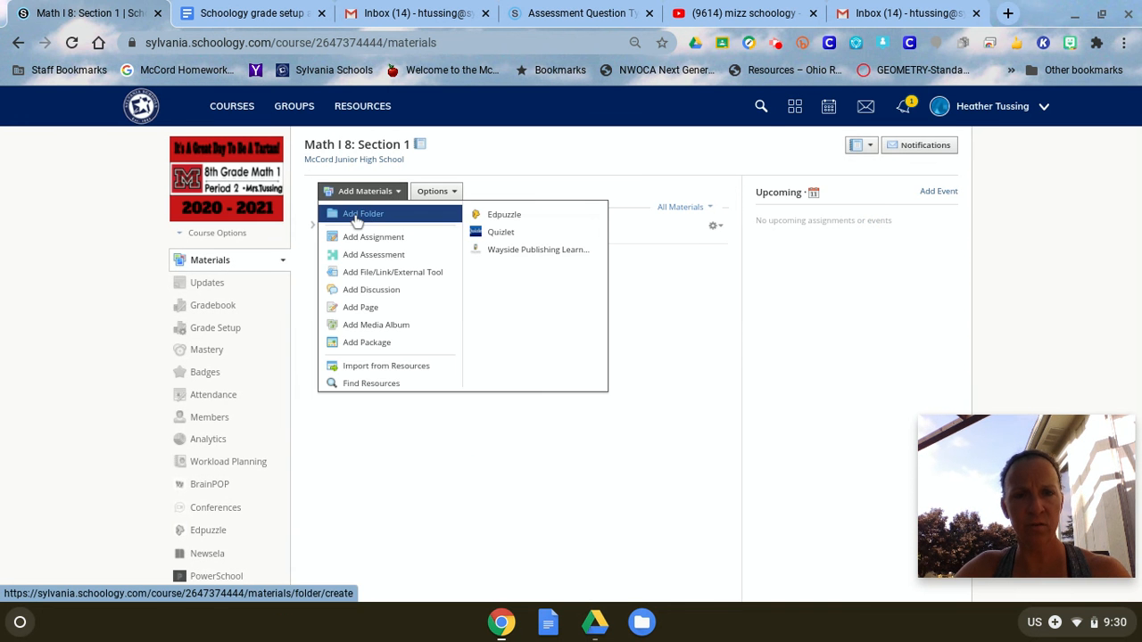
left_click(357, 216)
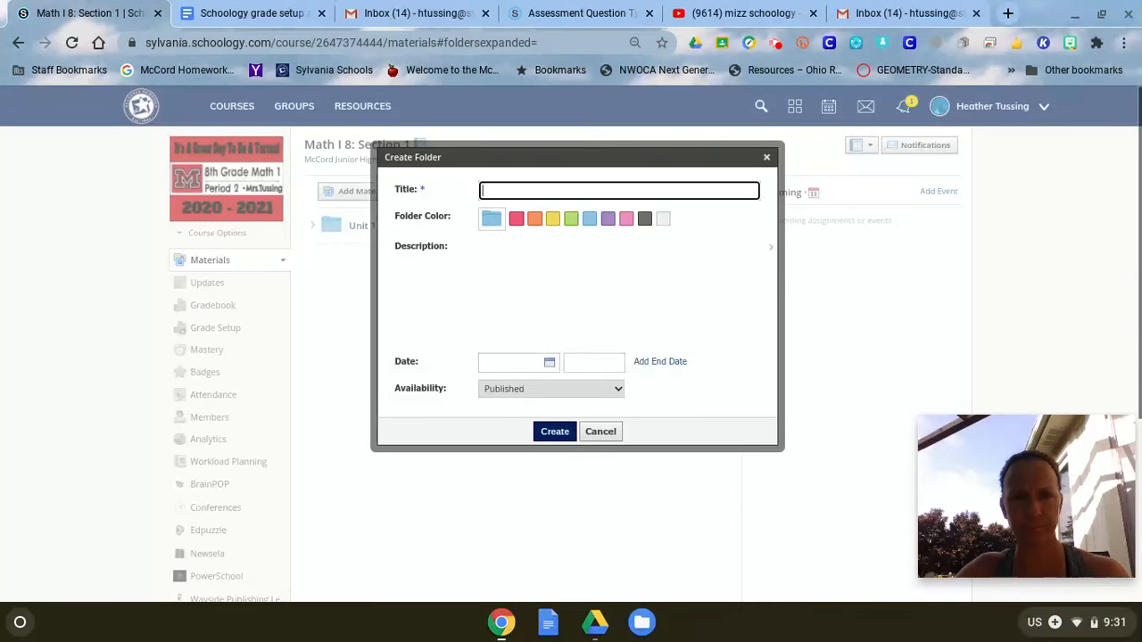
type("Unit ")
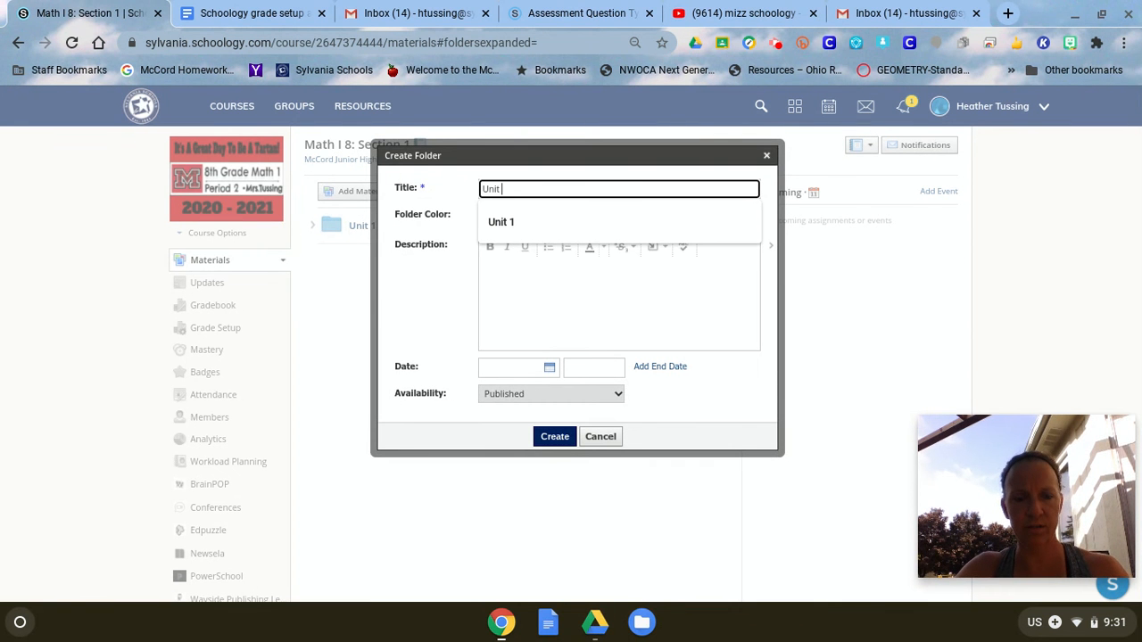
type("2")
left_click(517, 219)
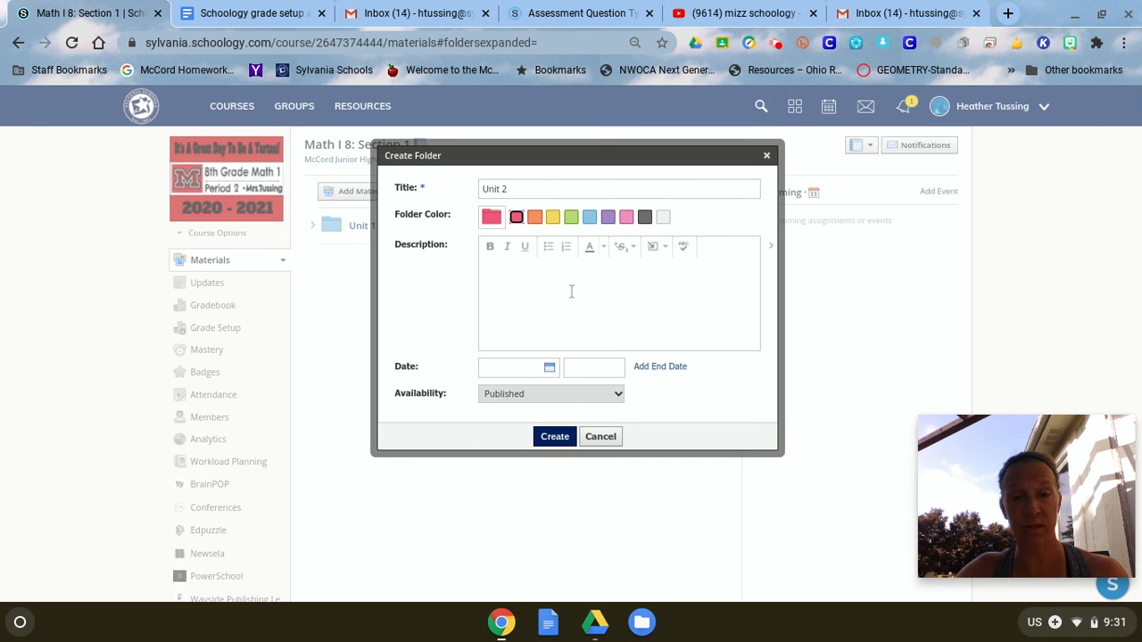
left_click(557, 437)
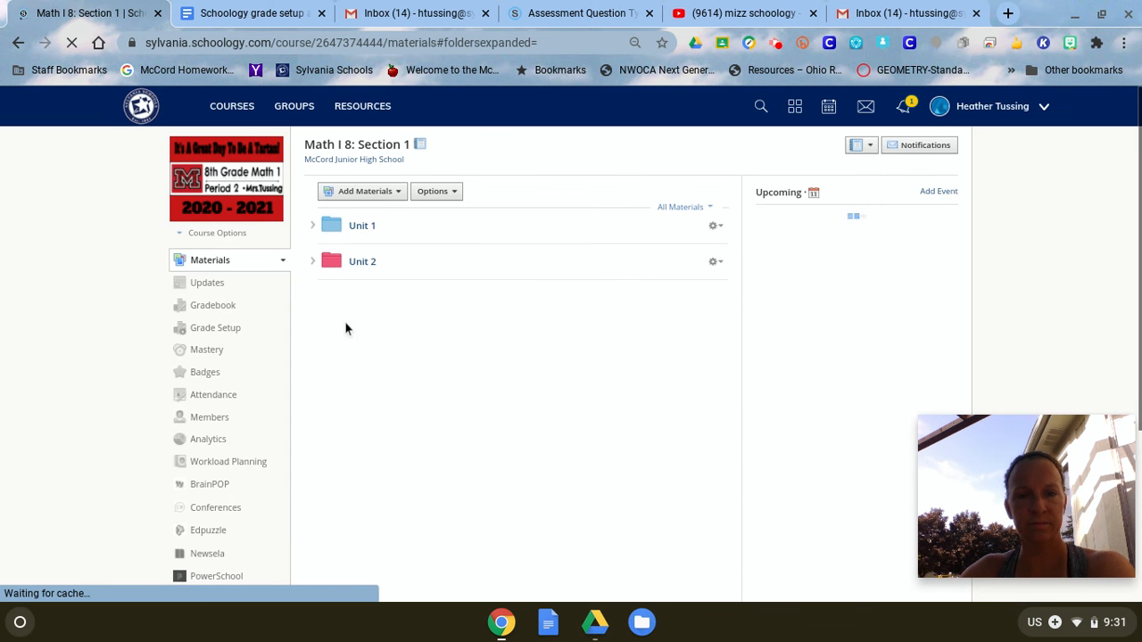
- Start a new assignment in the course materials and name it "p.7 (22-36) evens"
left_click(384, 194)
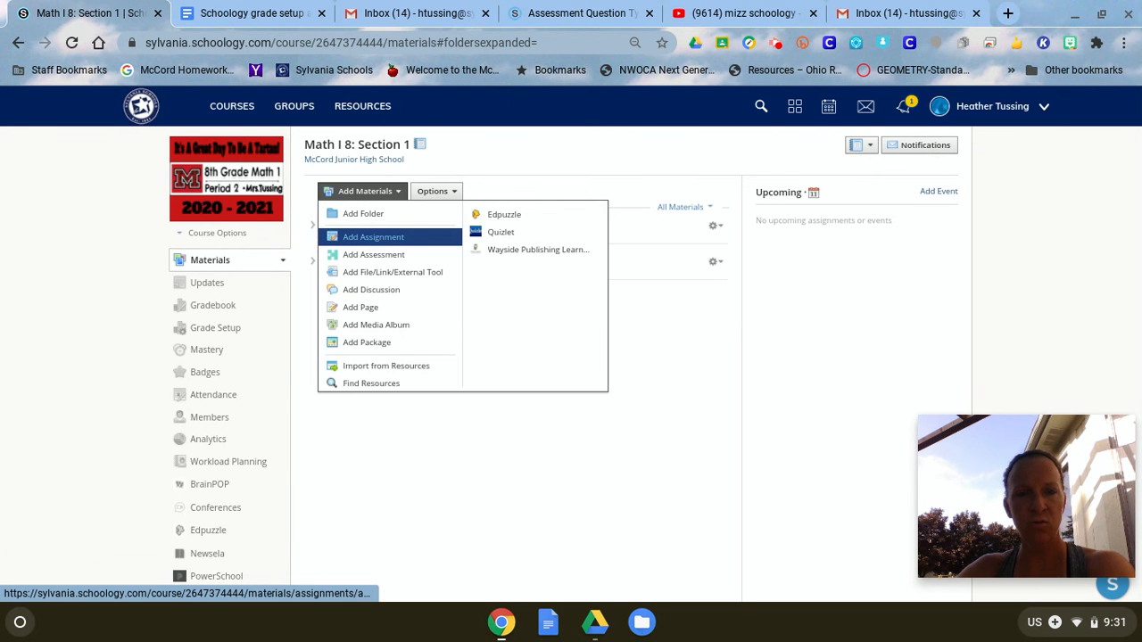
left_click(378, 238)
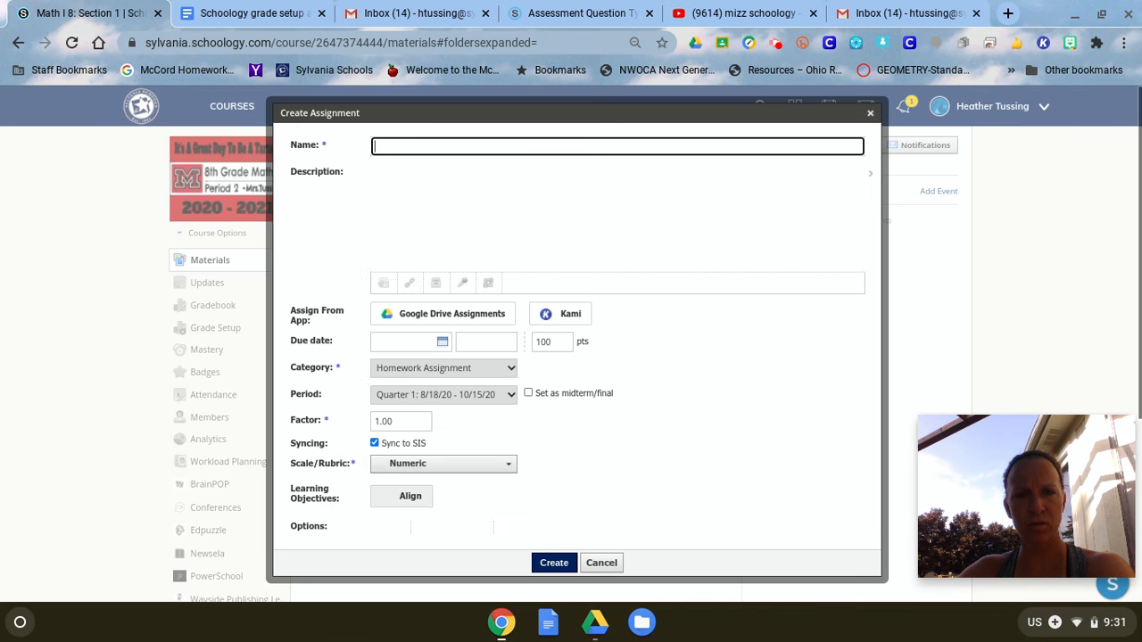
left_click(383, 148)
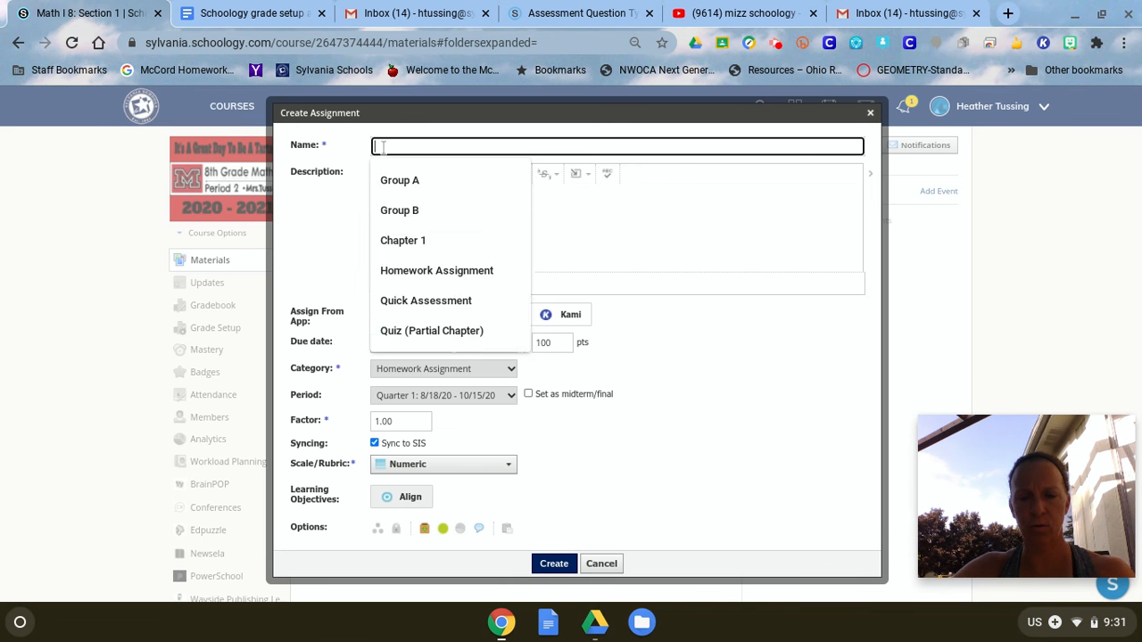
type("p.7 (22-36) evens")
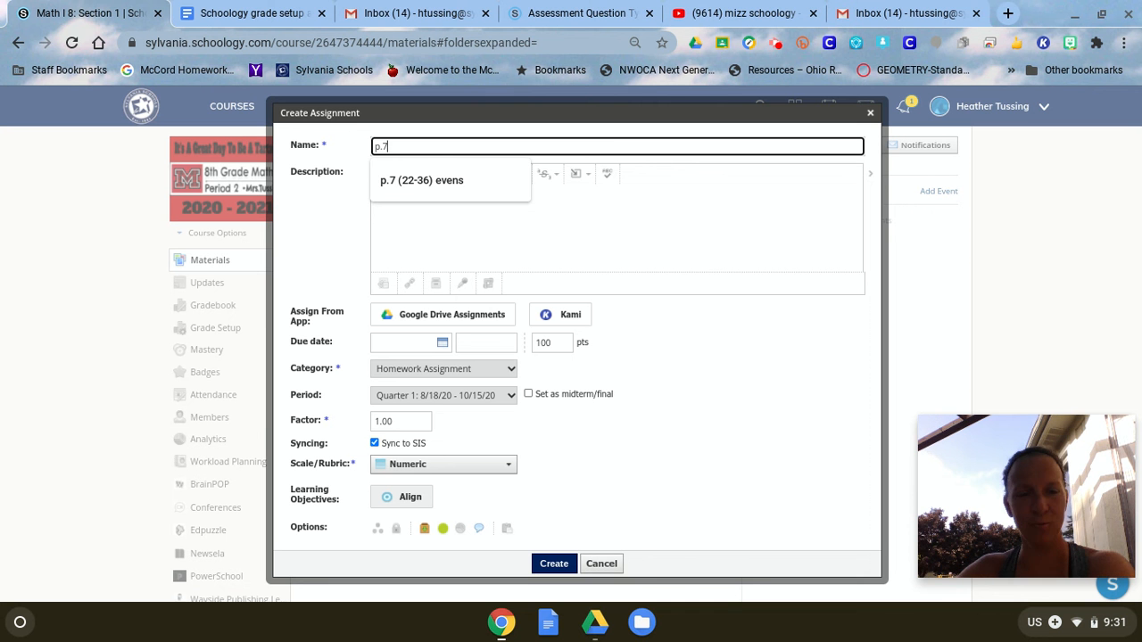
left_click(417, 181)
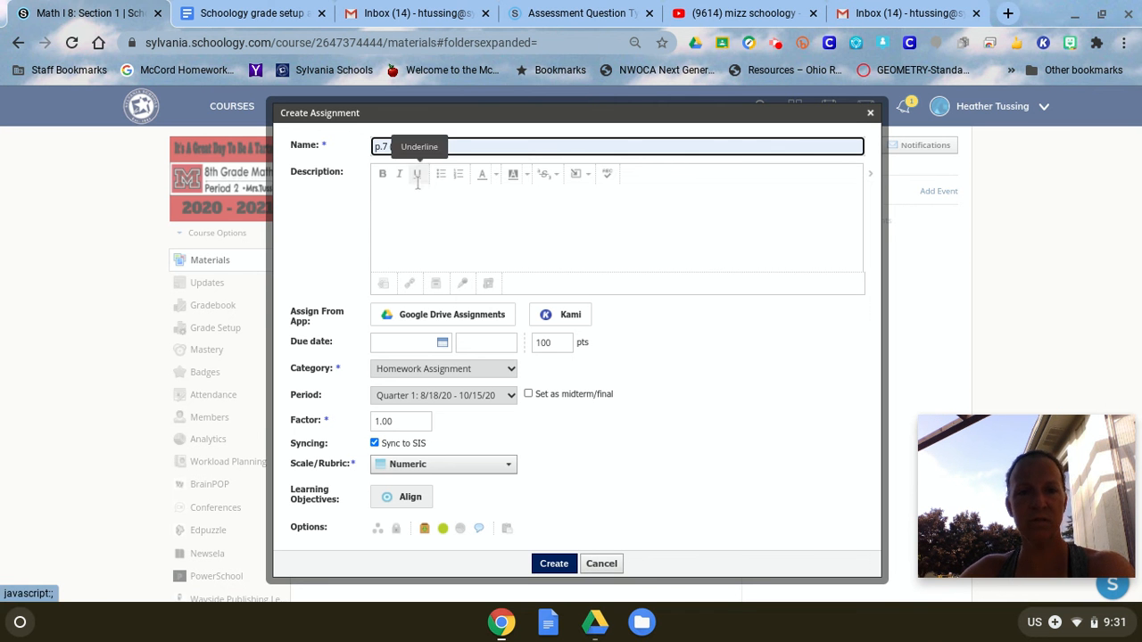
- Enter the assignment description "Please complete the bookwork on separate notebook paper and then submit it to me."
left_click(422, 204)
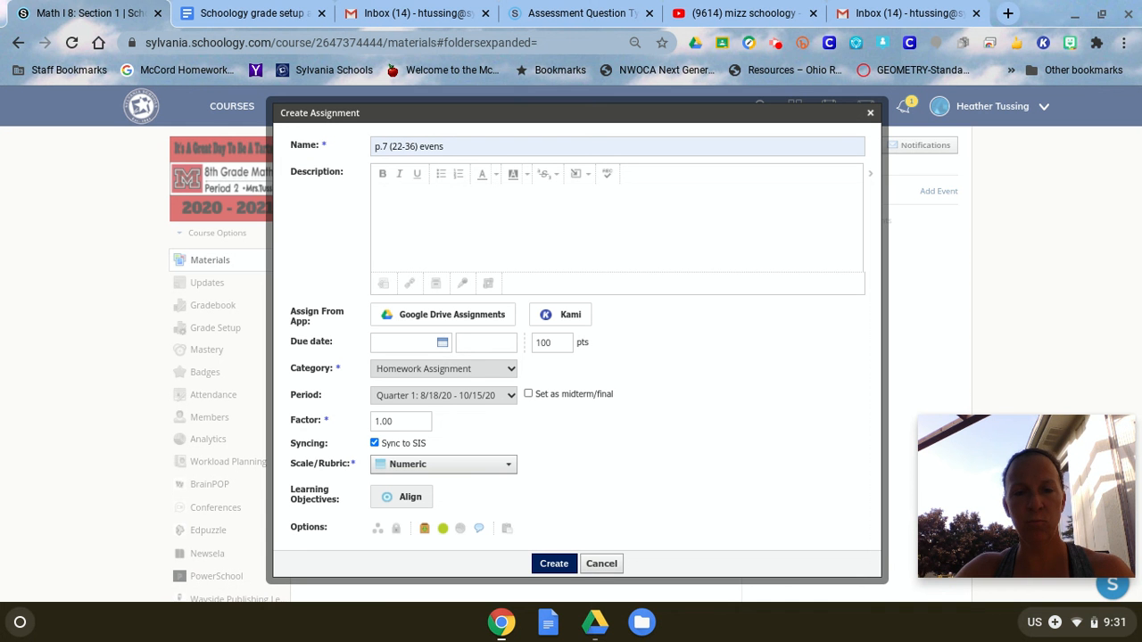
type("Please complete the bookwork on separat")
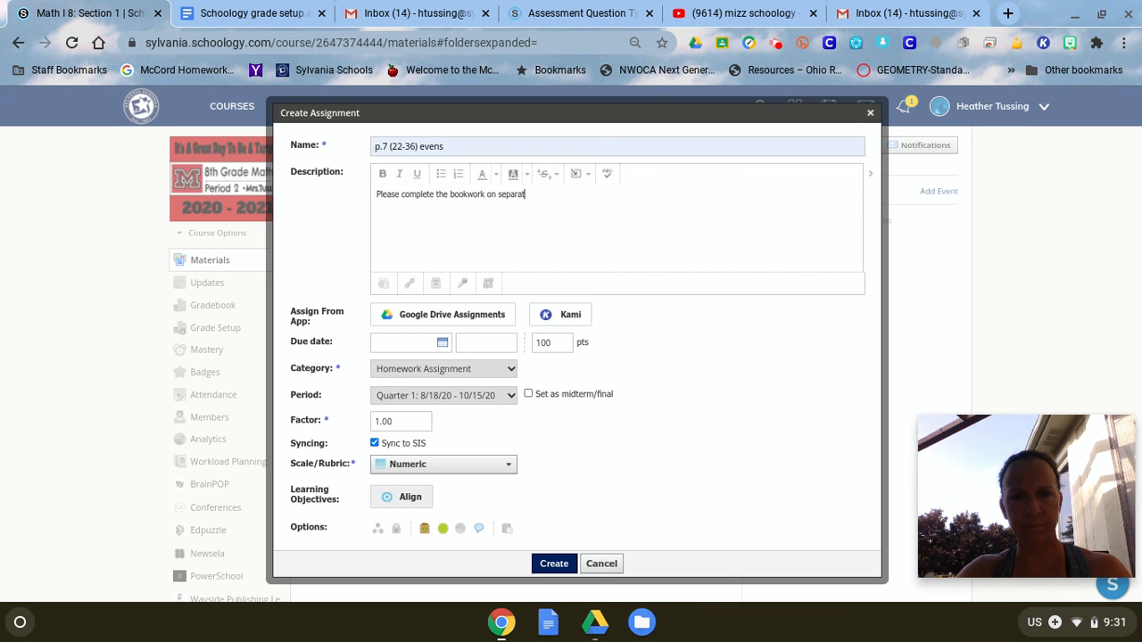
type("e notebook pa")
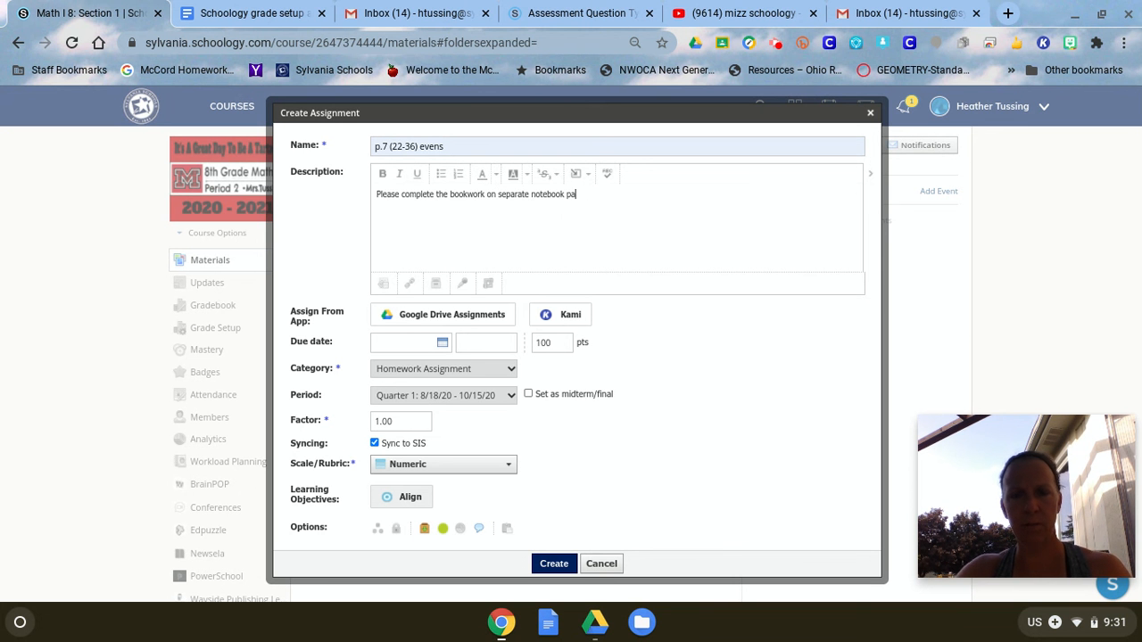
type("per and then")
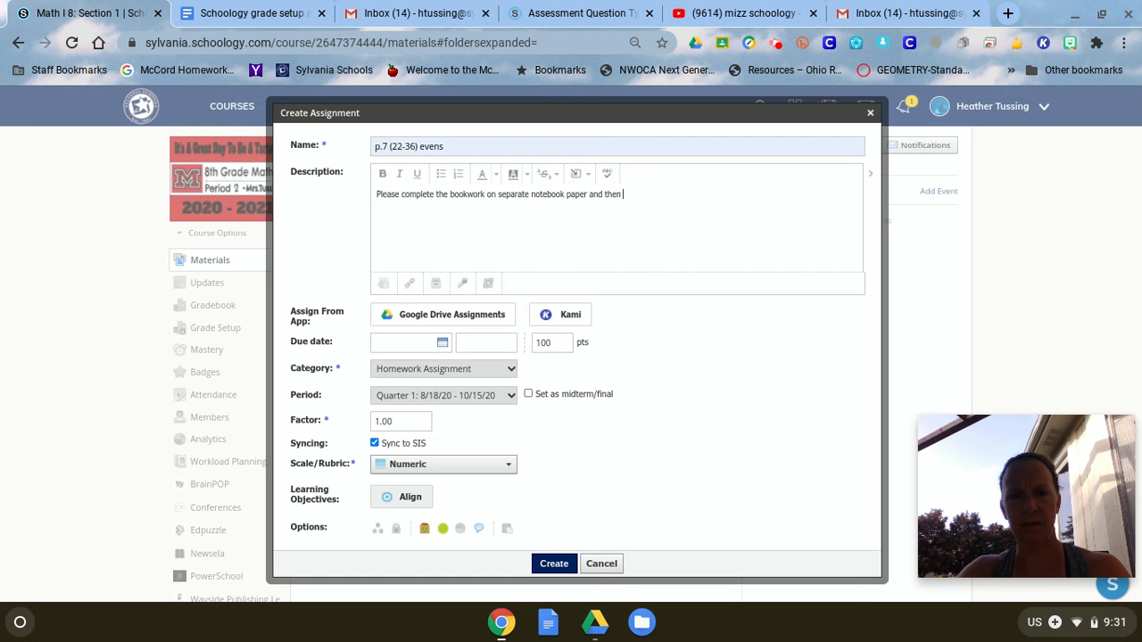
type(" submit it to me.")
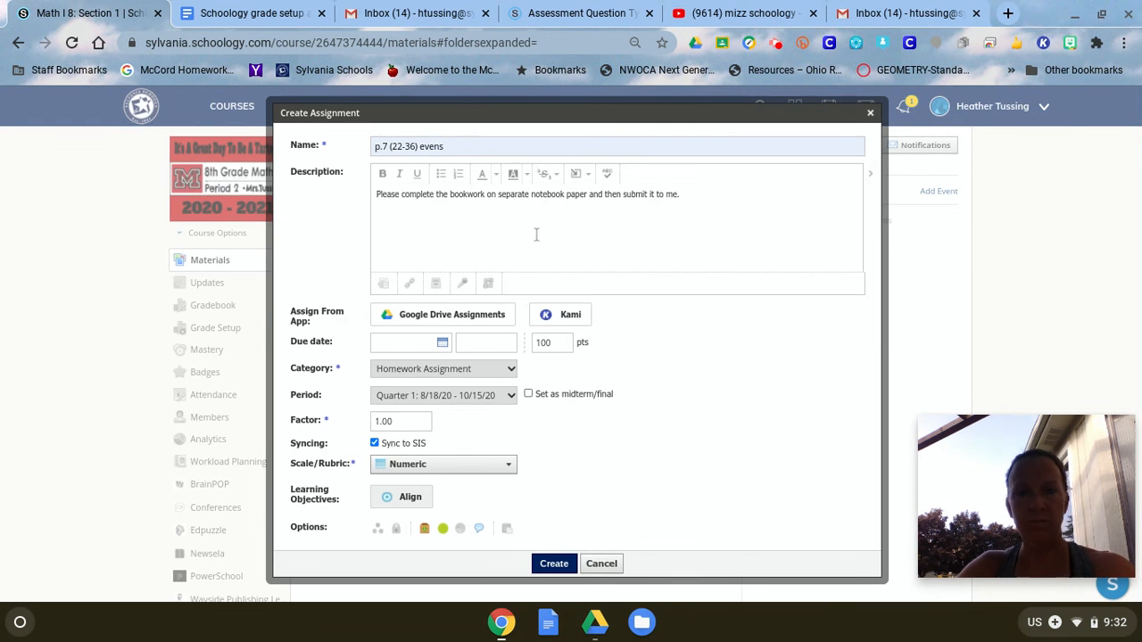
- Set the assignment's due date to 9/03/20 and its value to 4 points
left_click(443, 344)
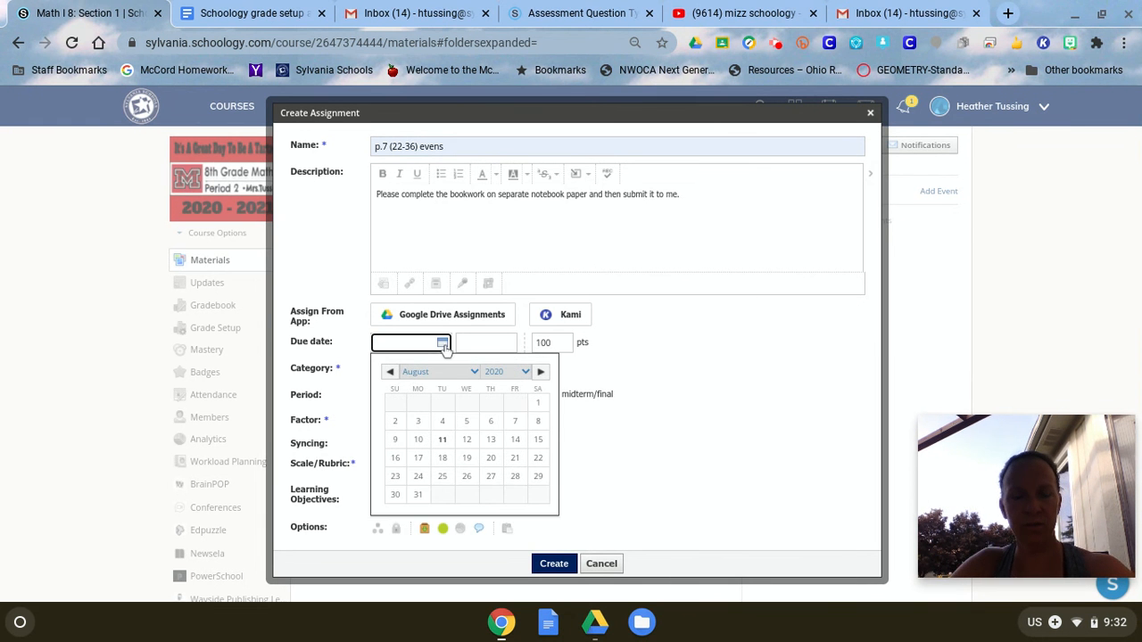
left_click(539, 373)
left_click(490, 406)
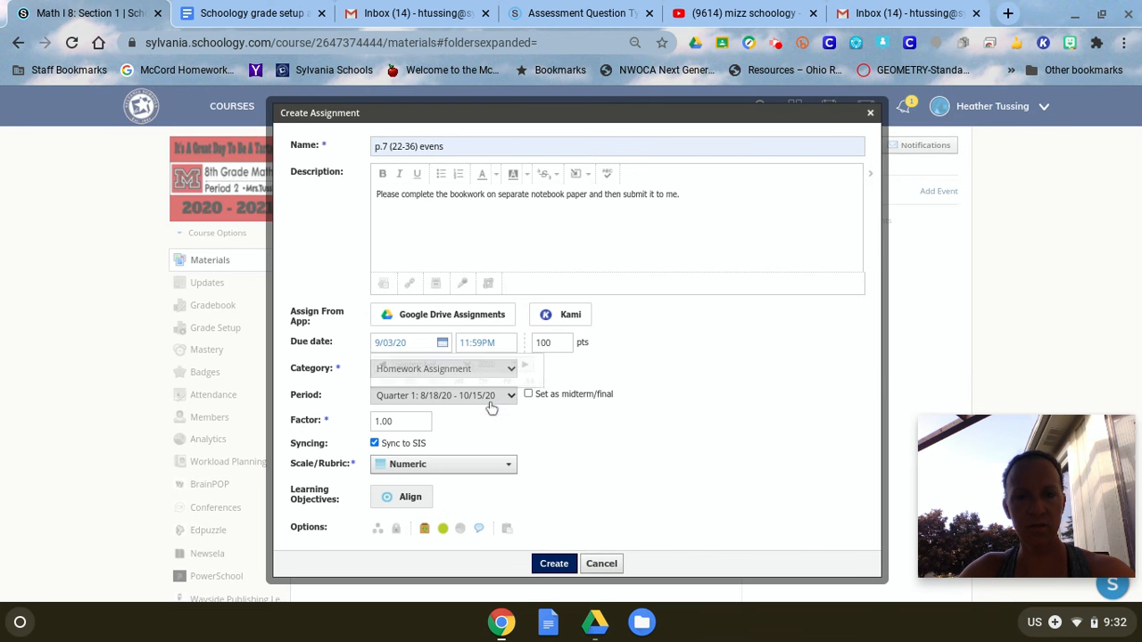
left_click(555, 344)
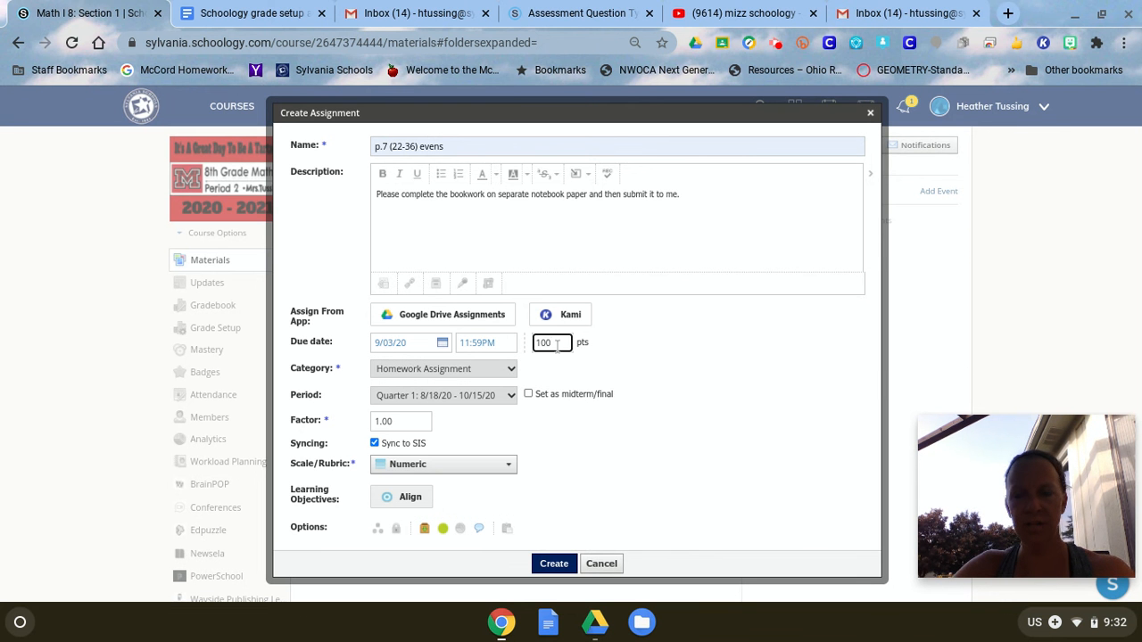
key("BackSpace")
key("BackSpace")
key("BackSpace")
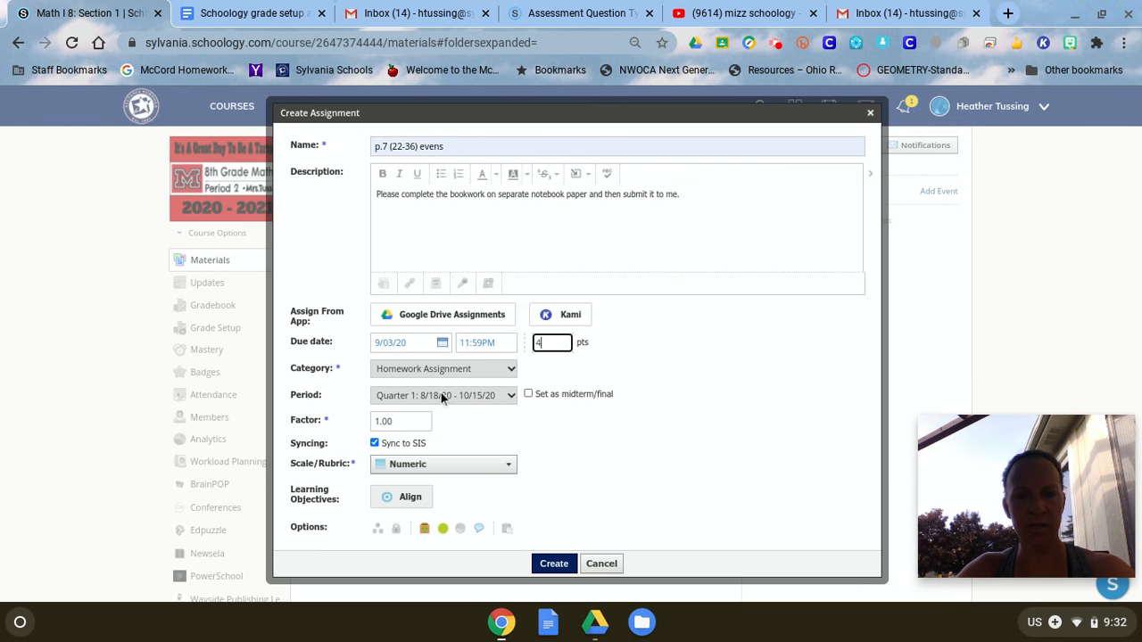
- Review the assignment's scale/rubric choices without changing them, and discard the new assignment
left_click(449, 467)
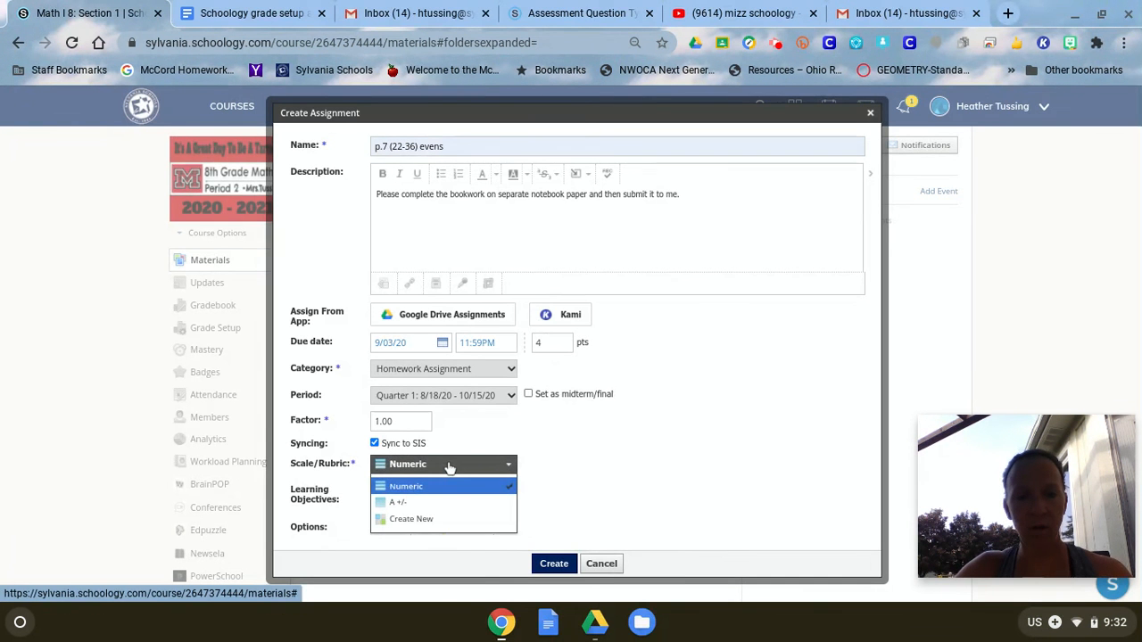
left_click(434, 466)
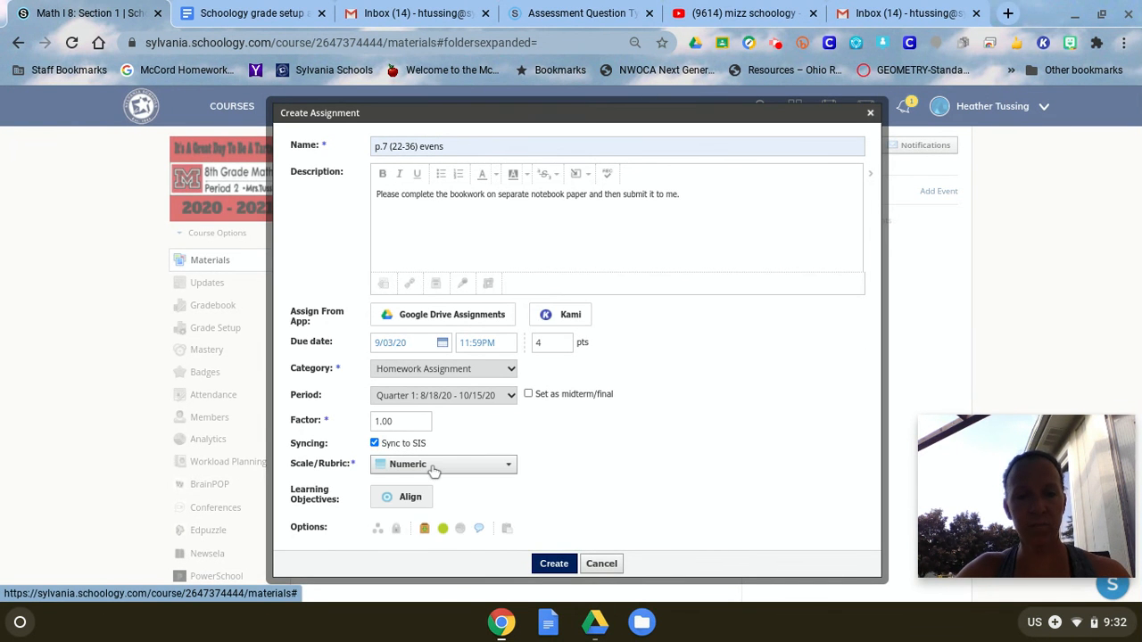
left_click(433, 469)
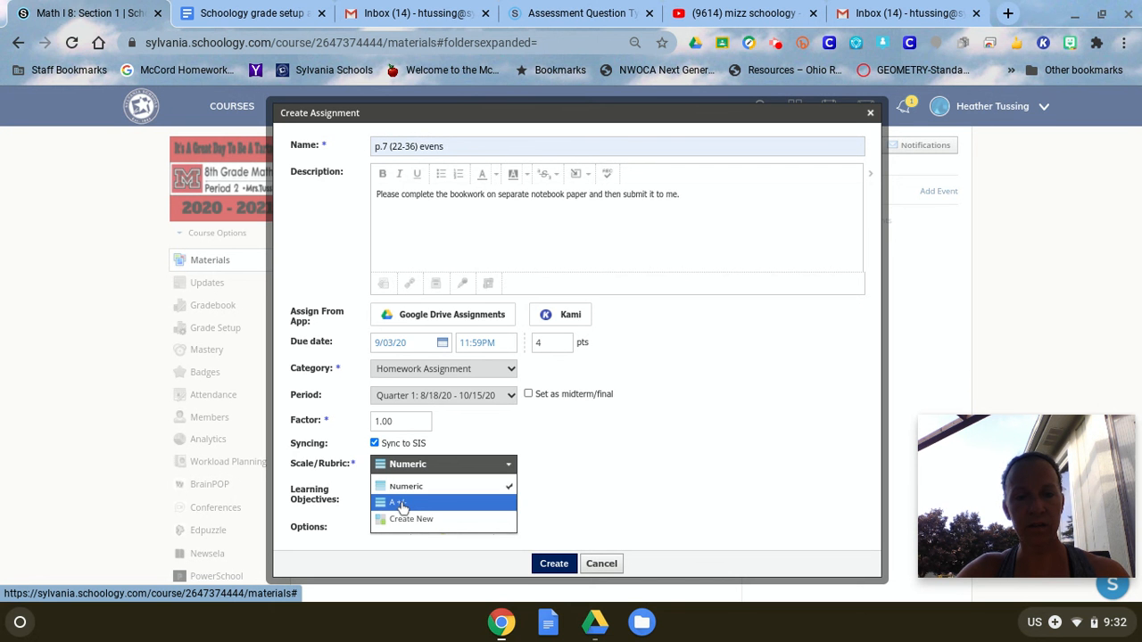
left_click(435, 466)
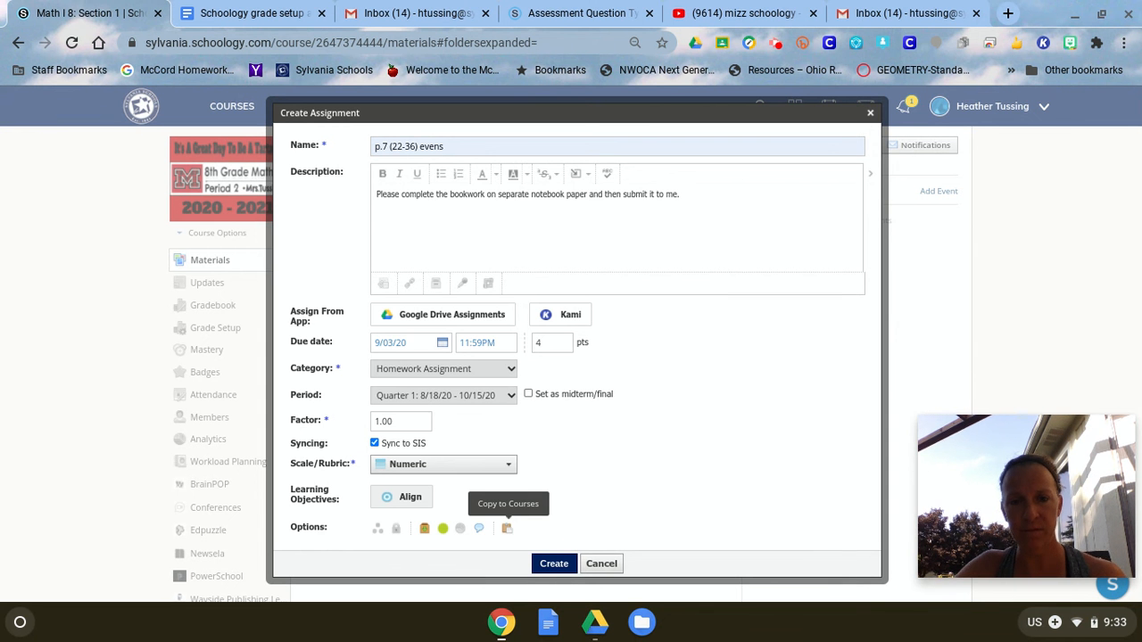
left_click(603, 566)
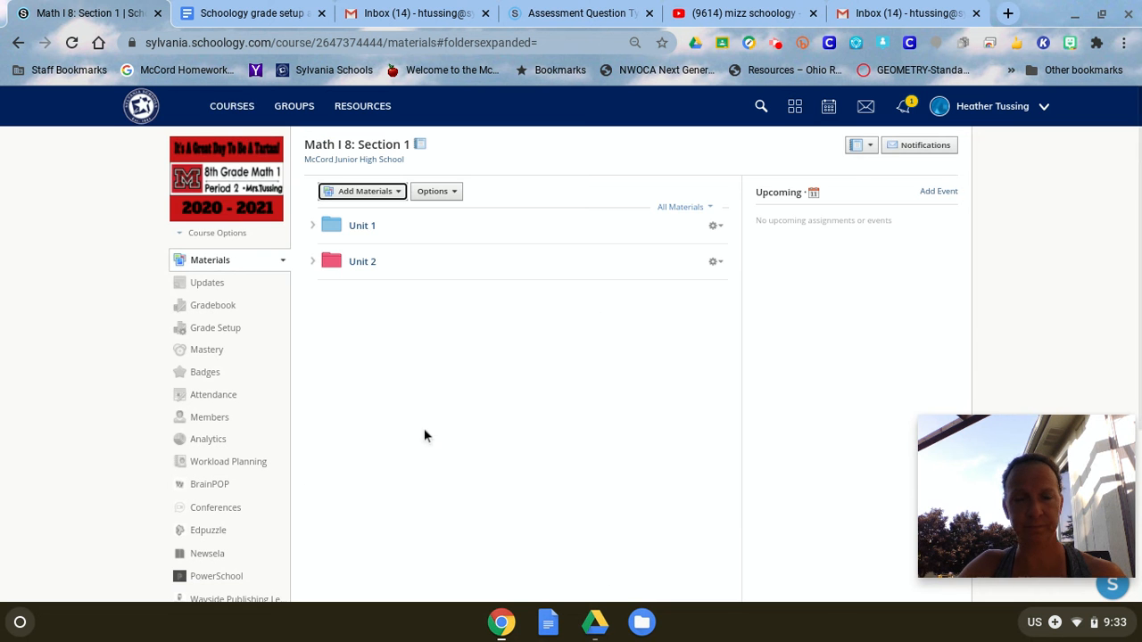
- Open the Semester 1 HON ALGEBRA I: Section 3 course and view its grade setup
left_click(237, 113)
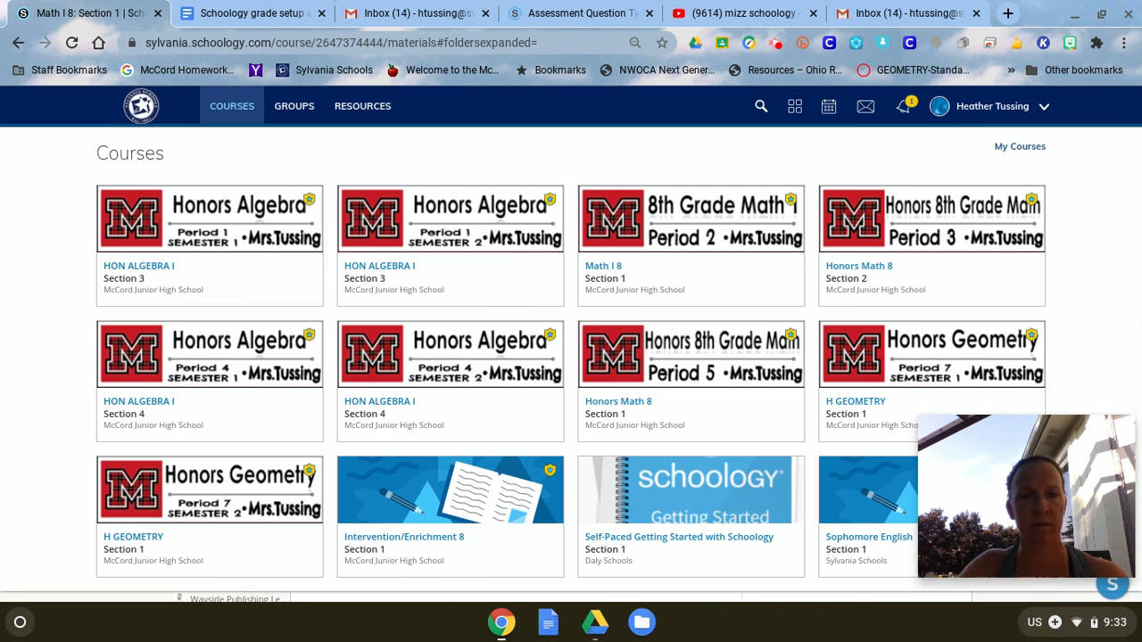
left_click(210, 234)
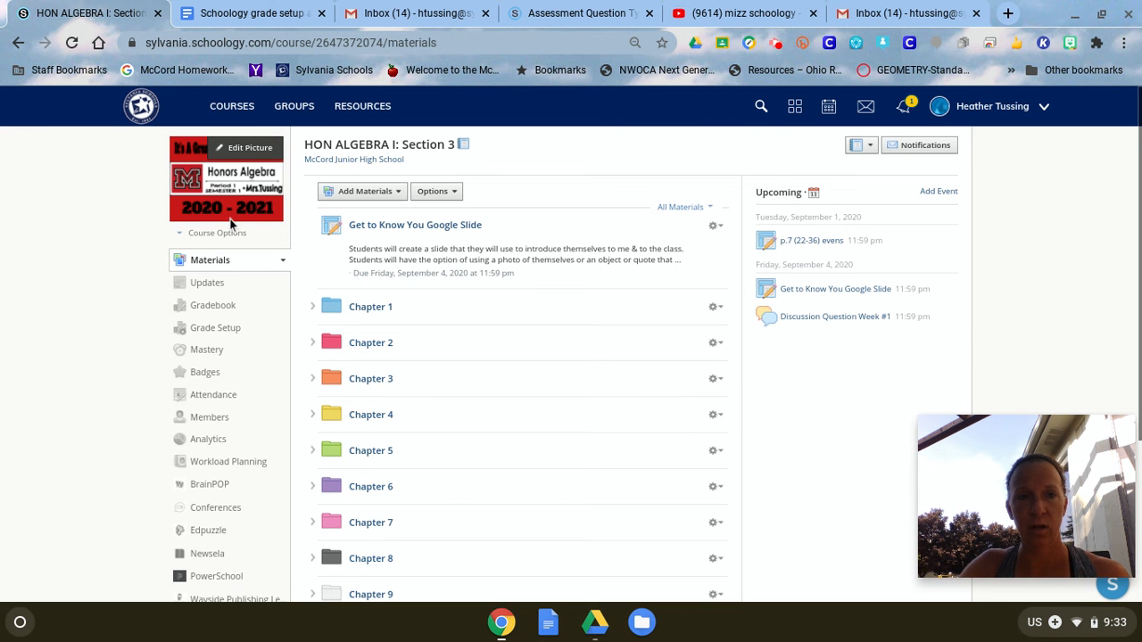
left_click(214, 330)
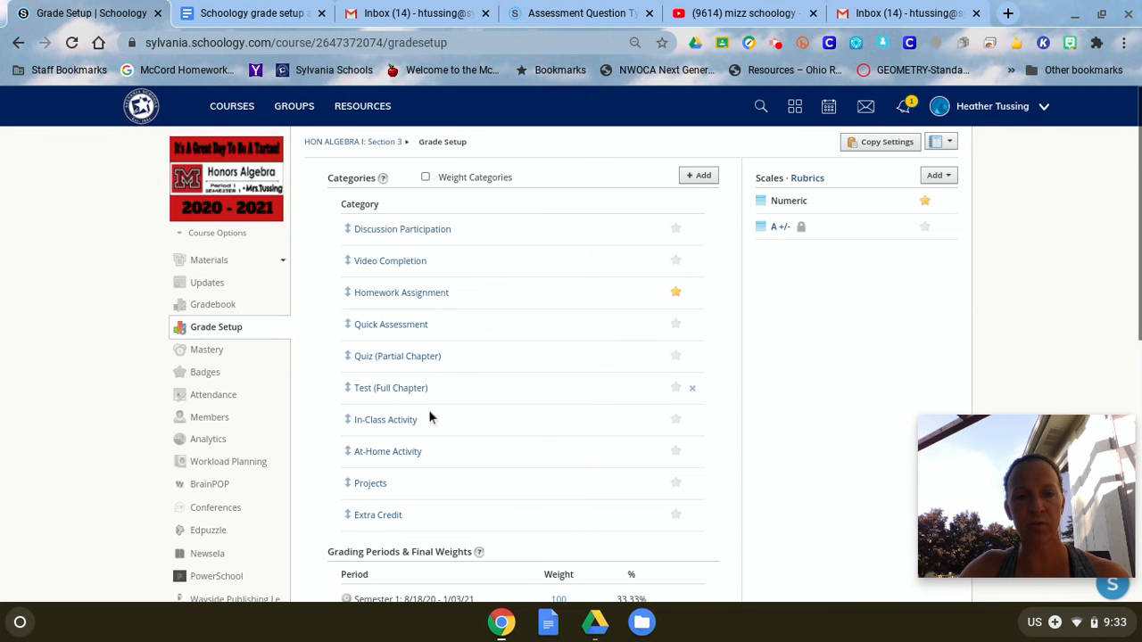
- Look over the blank form for adding a new rubric to the course, and close it without creating one
scroll(439, 443, "down", 1)
scroll(439, 443, "up", 1)
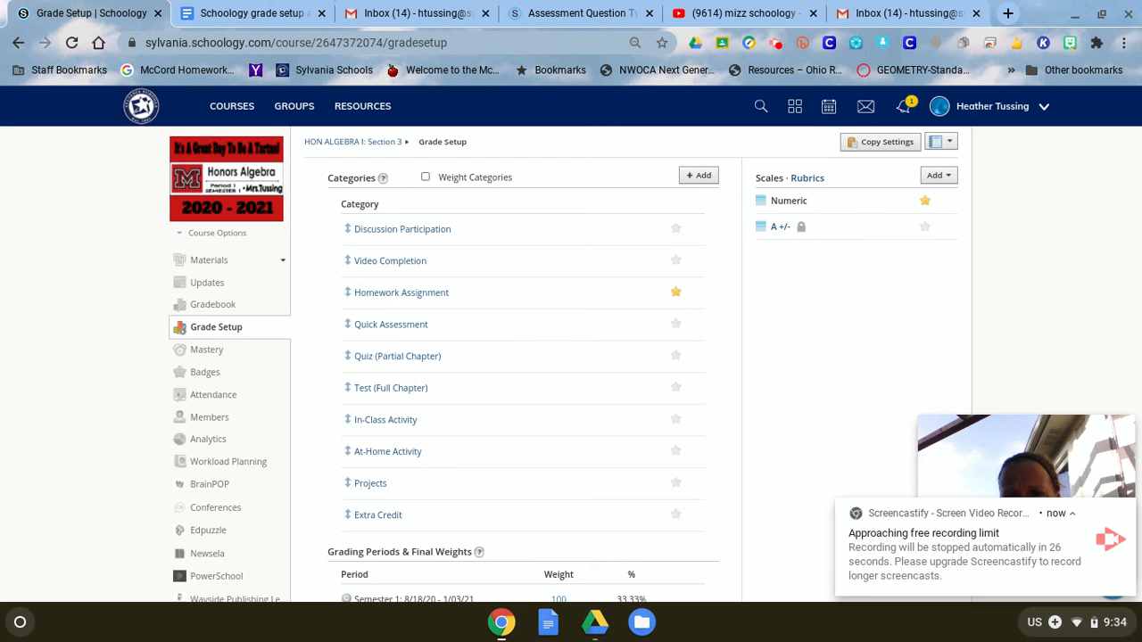
left_click(937, 175)
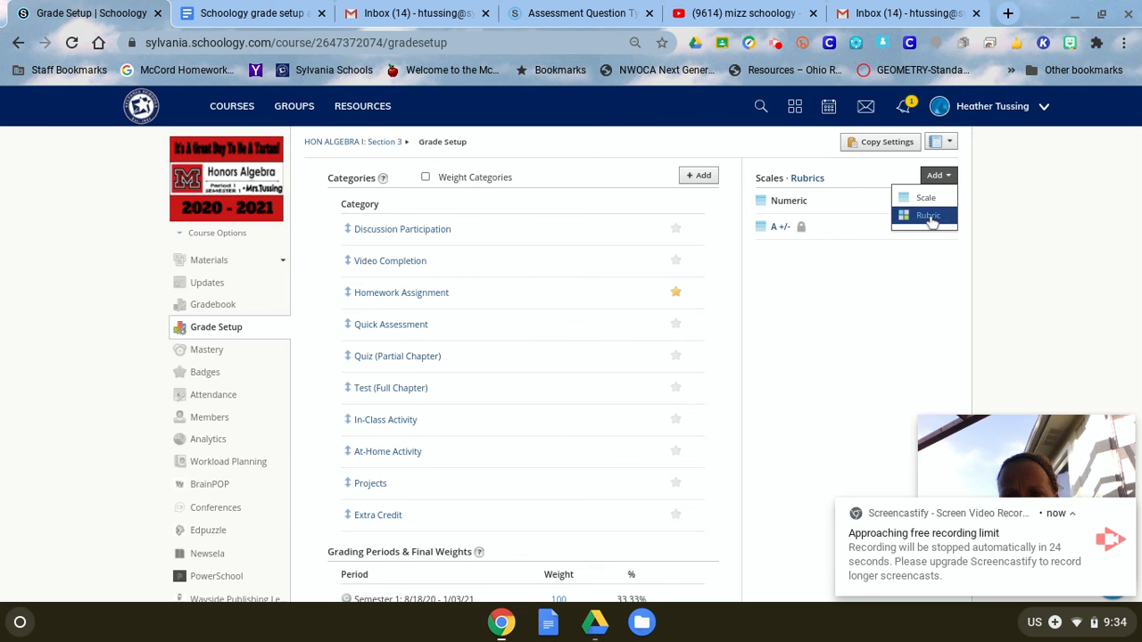
left_click(928, 216)
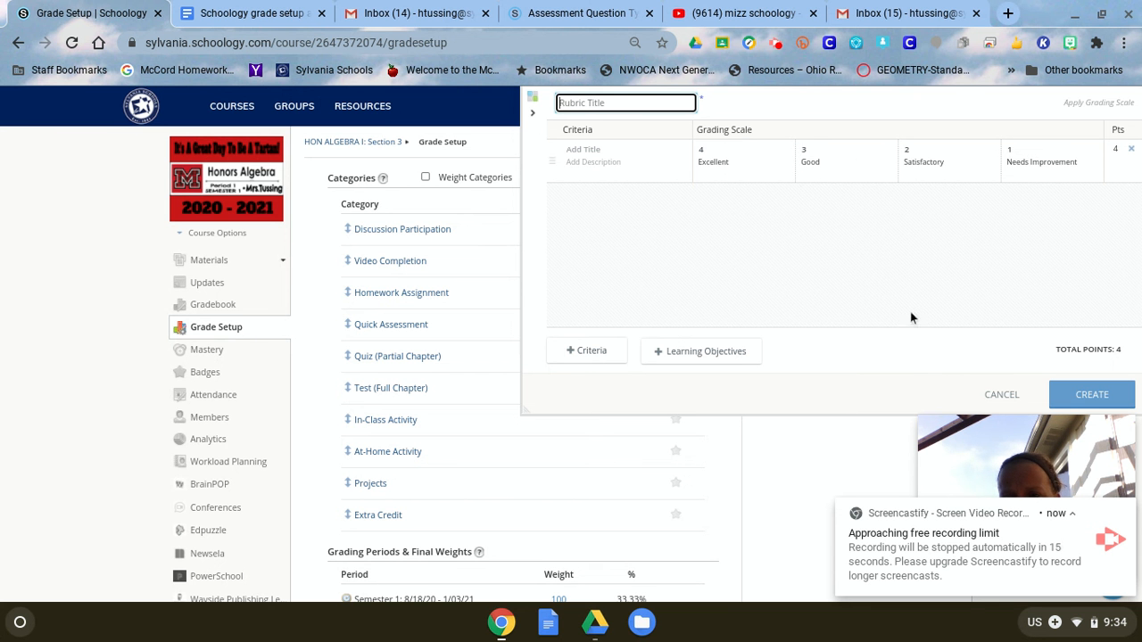
left_click(1000, 394)
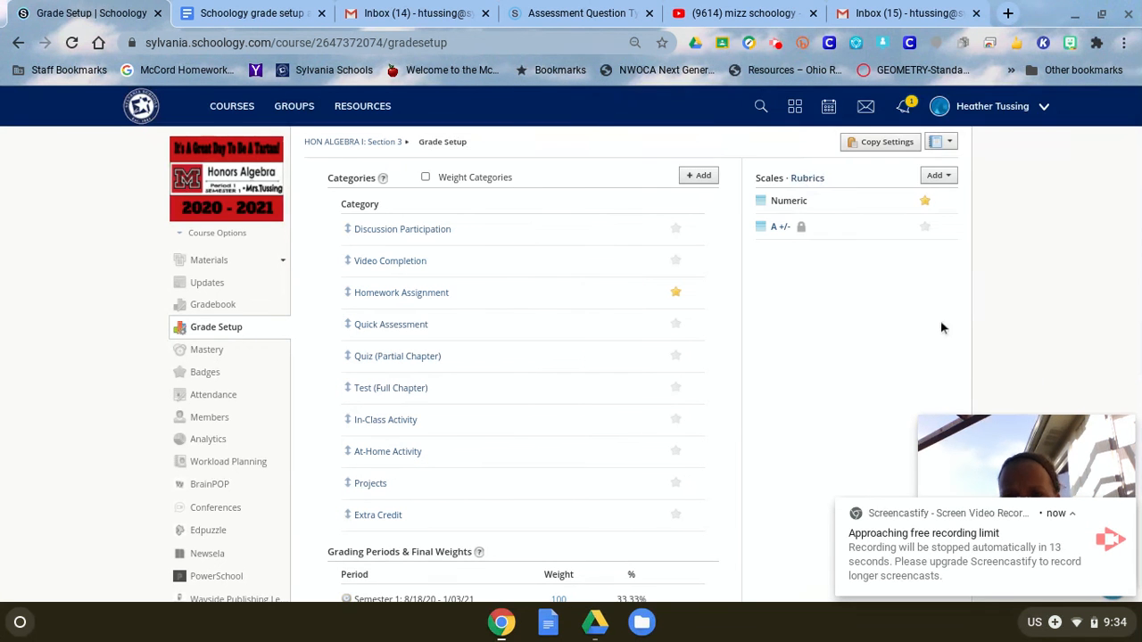
- List the course's existing rubrics and open the "Homework Assignment (Bookwork or Worksheet)" rubric to view its criteria and grading scale
left_click(814, 179)
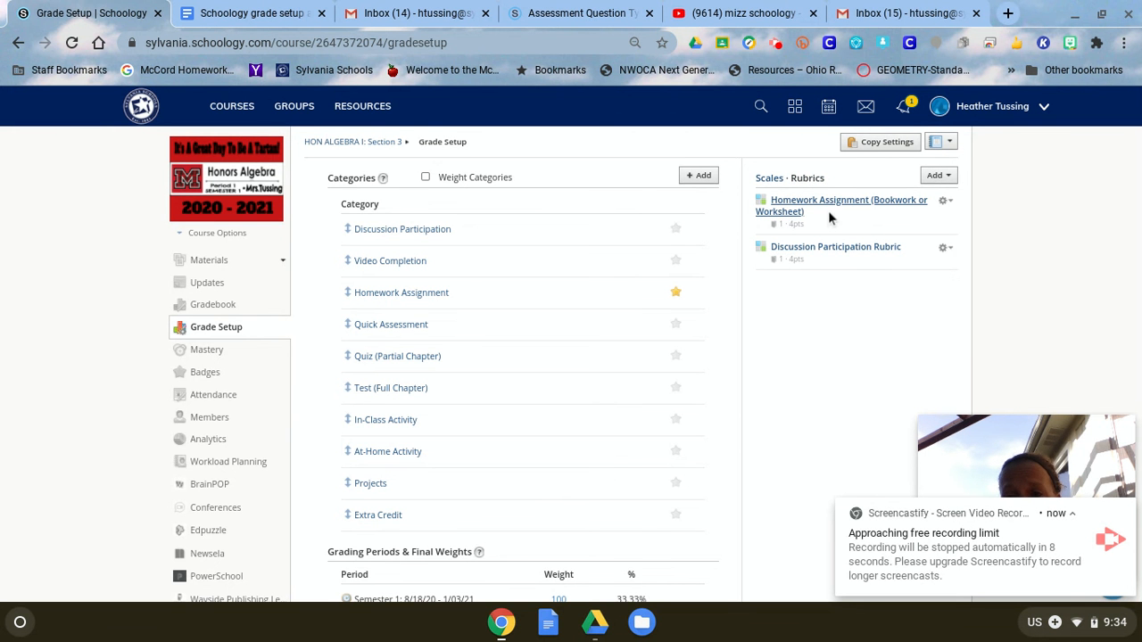
left_click(832, 205)
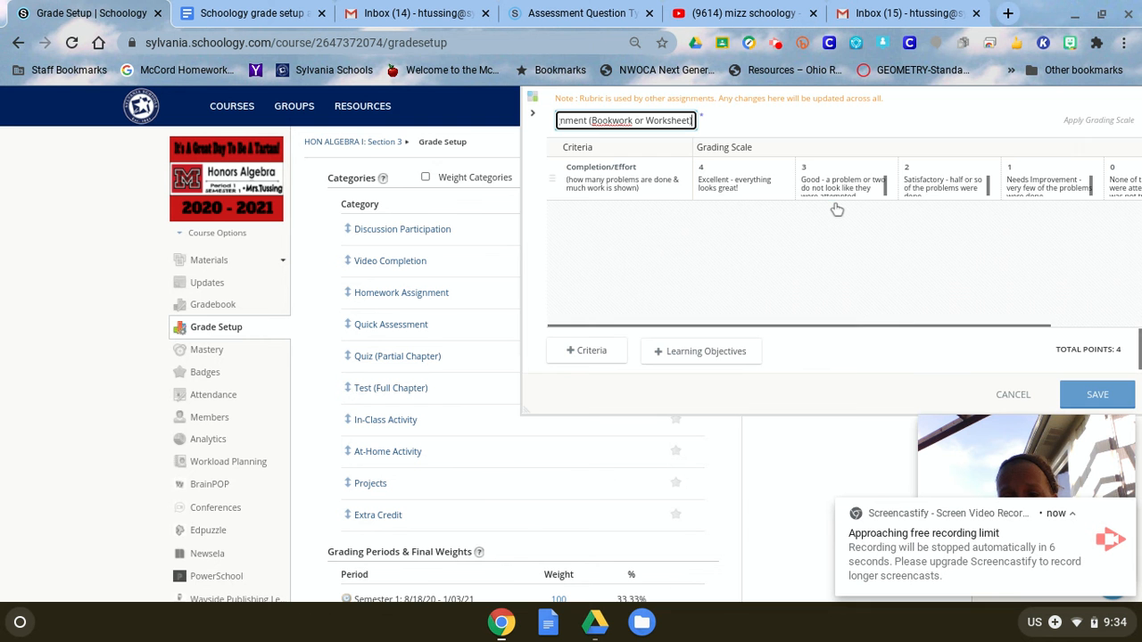